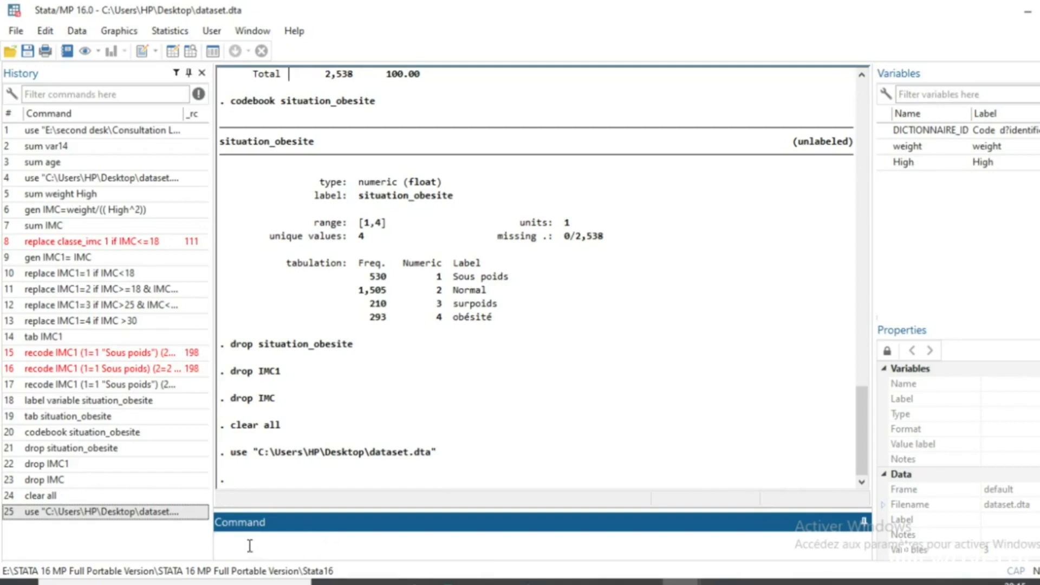
Enlarge the command area and generate a variable IMC equal to weight/((High^2)).
drag(395, 509, 407, 438)
text(gen IMC=)
click(987, 147)
double_click(988, 147)
text(/)
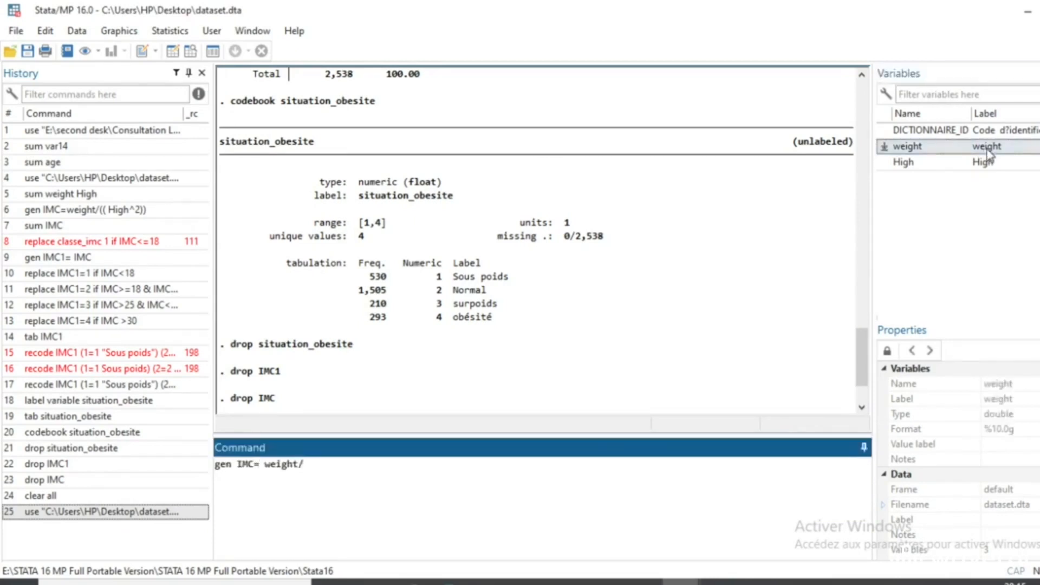
text((()
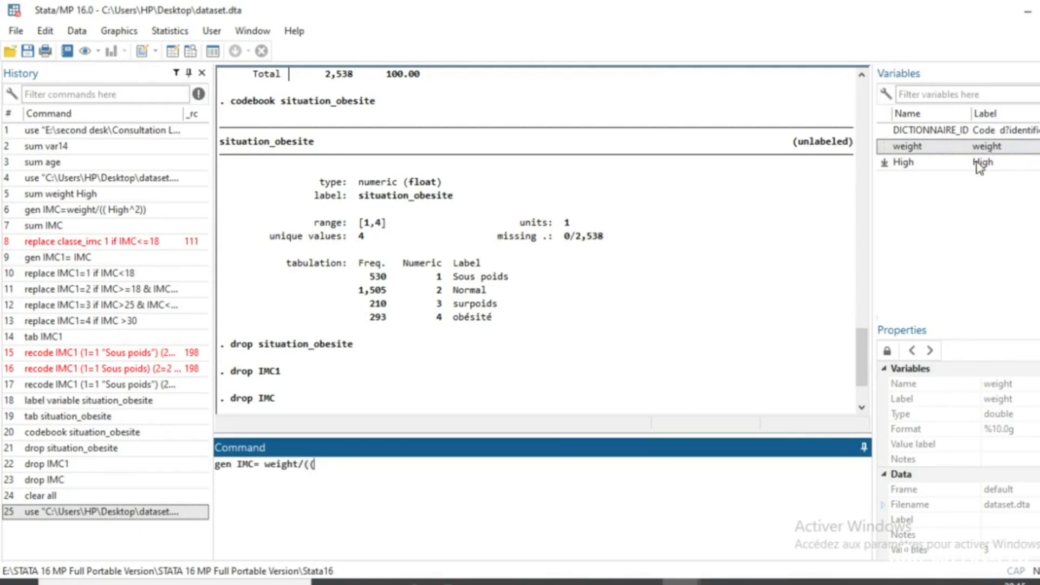
double_click(980, 163)
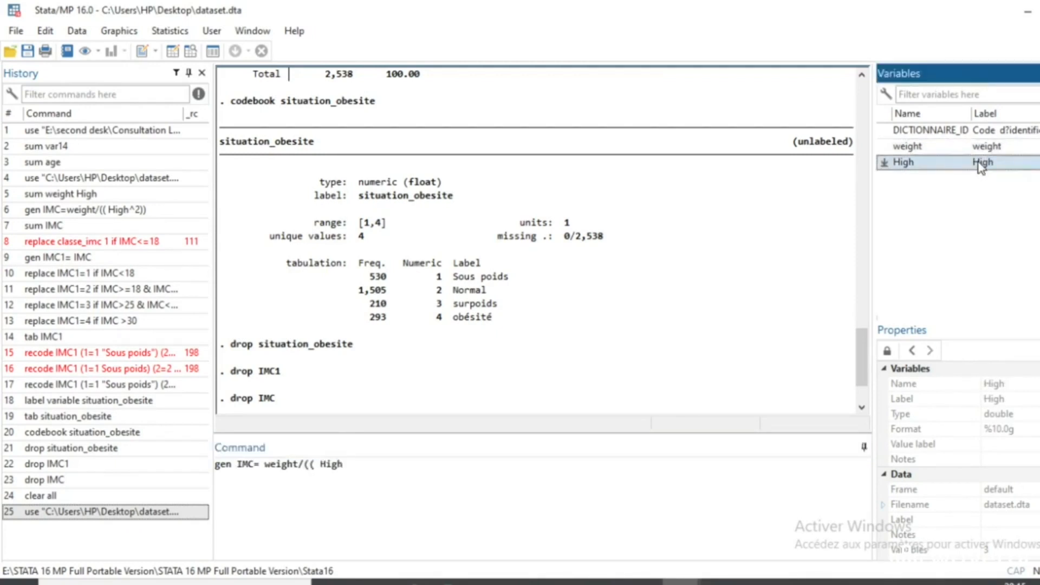
text(^2))
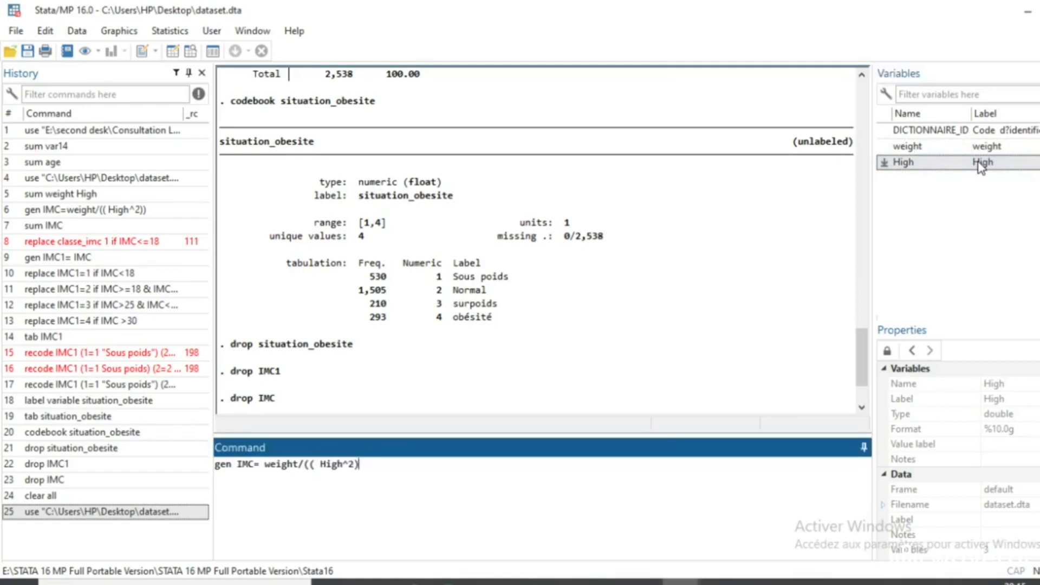
text())
key(Return)
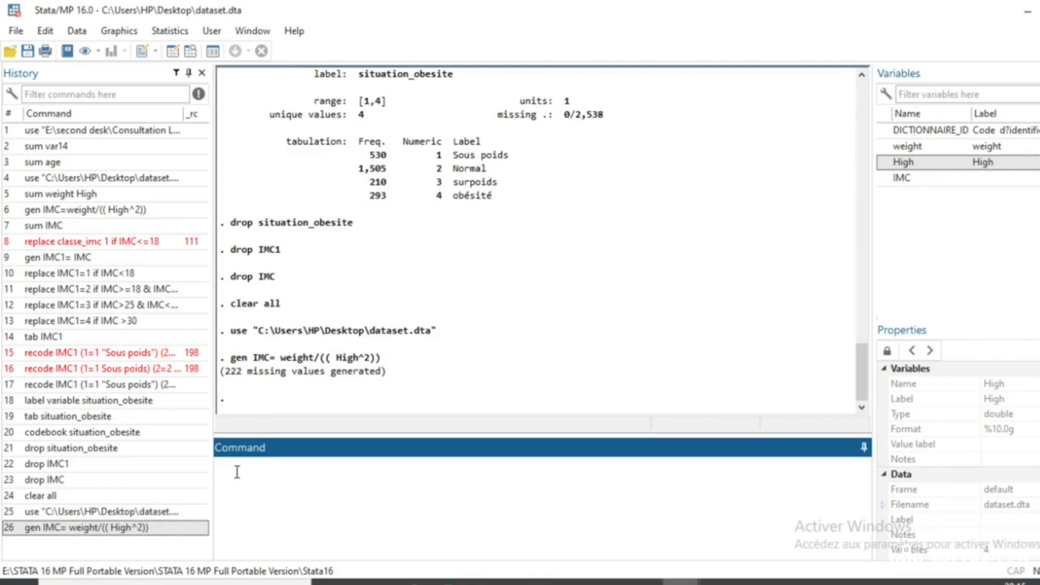
Label the variable IMC "Indice de masse corporelle" and summarize it.
text(label variable IMC "Indice de masse corporelle")
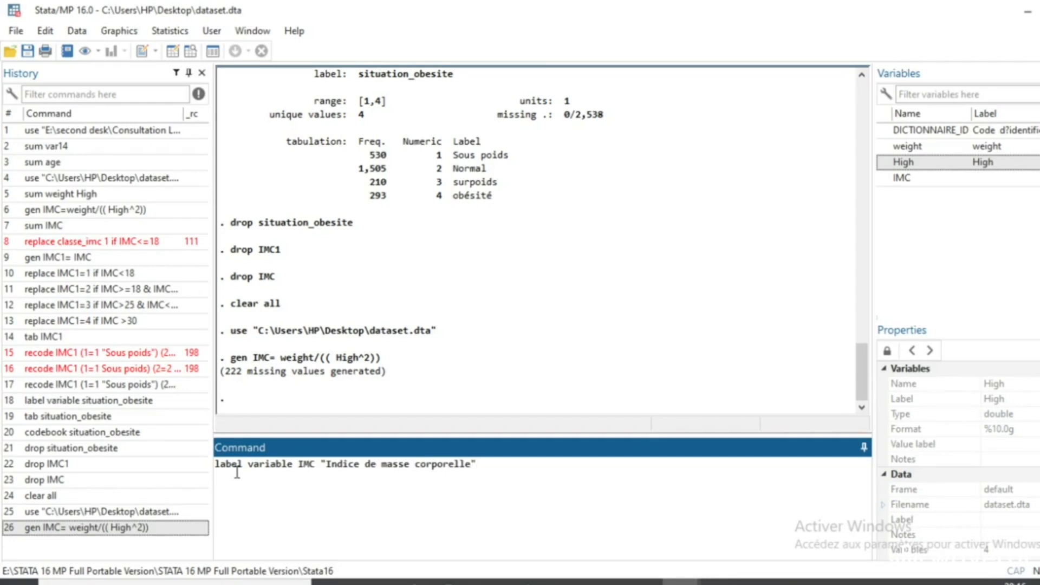
key(Return)
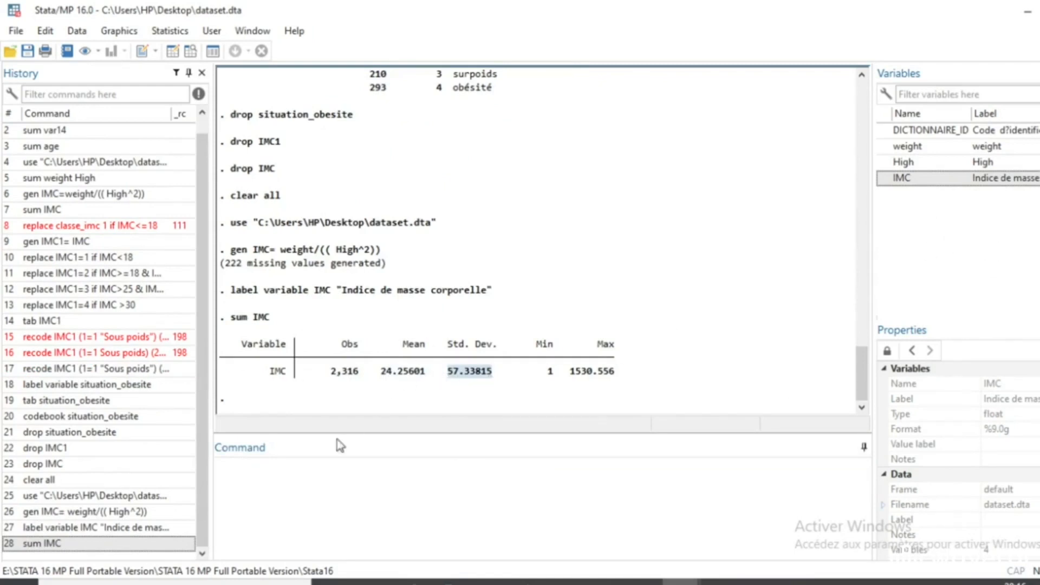
Generate a new variable IMC1 equal to IMC.
click(239, 473)
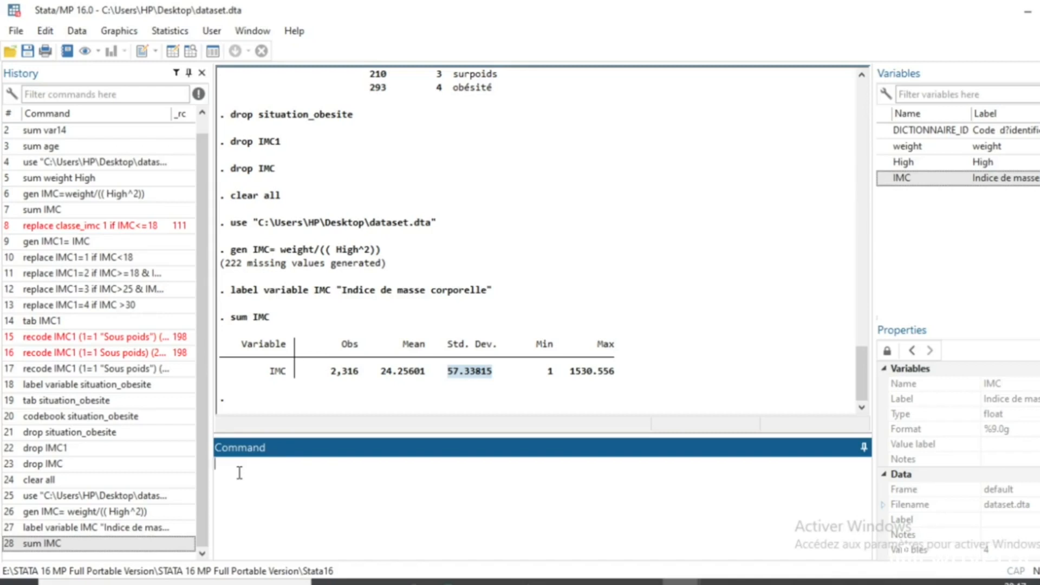
text(gen IMC1=IMC)
key(Return)
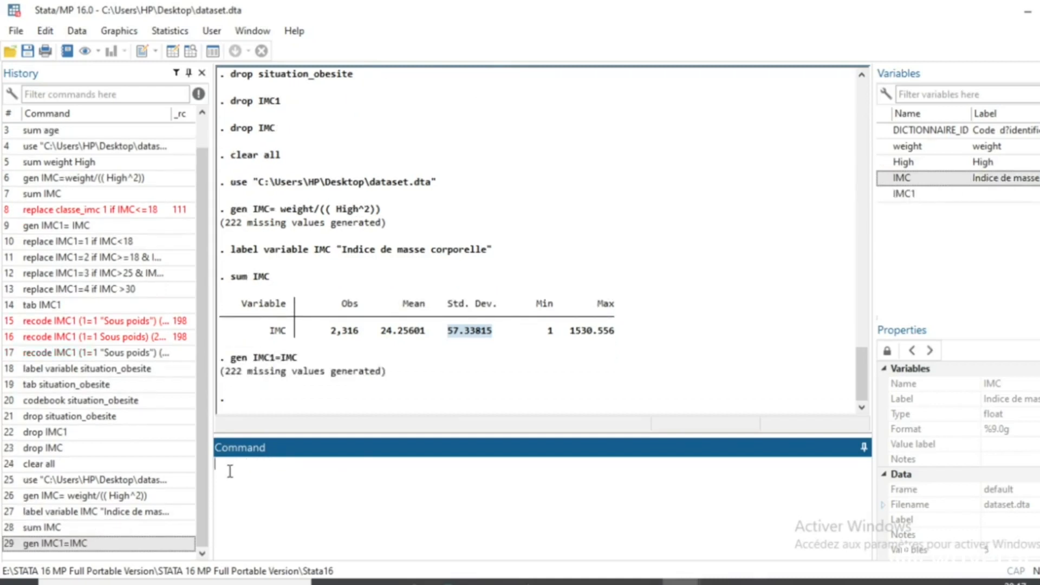
Replace IMC1 with 1 for observations where IMC<=18.
text(replace IMC1=1 if)
double_click(980, 182)
text(>)
key(BackSpace)
text(<18)
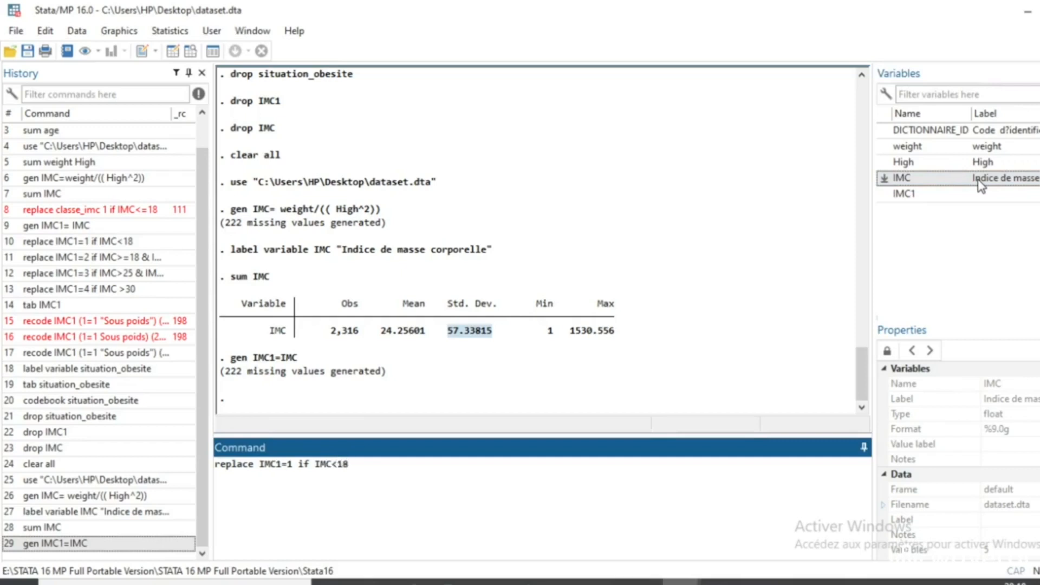
key(Left)
key(Left)
text(=)
click(366, 469)
key(Return)
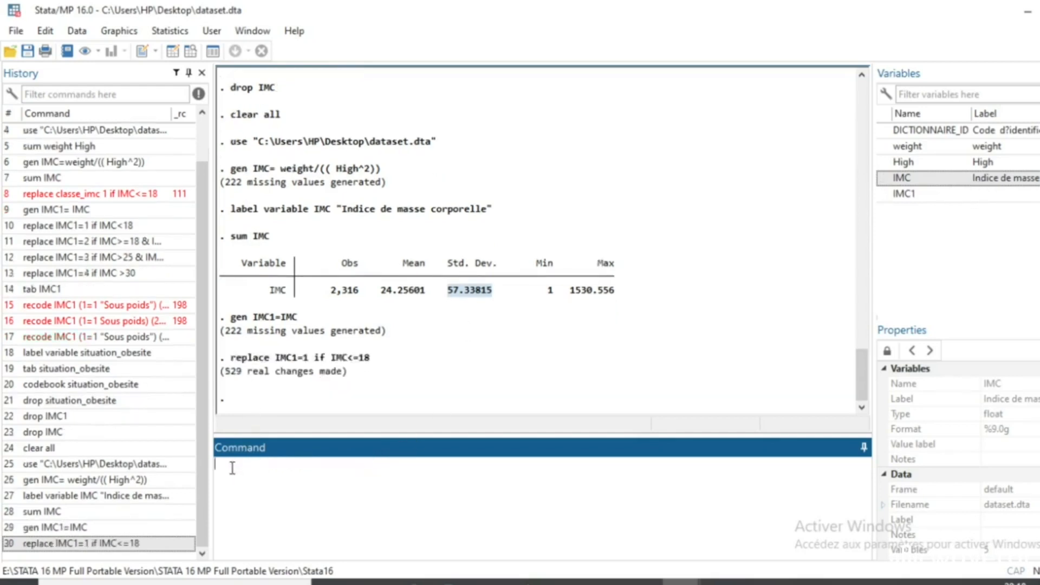
Replace IMC1 with 2 for observations where IMC>18 & IMC<=25.
text(replace IMC1=2 if IMC)
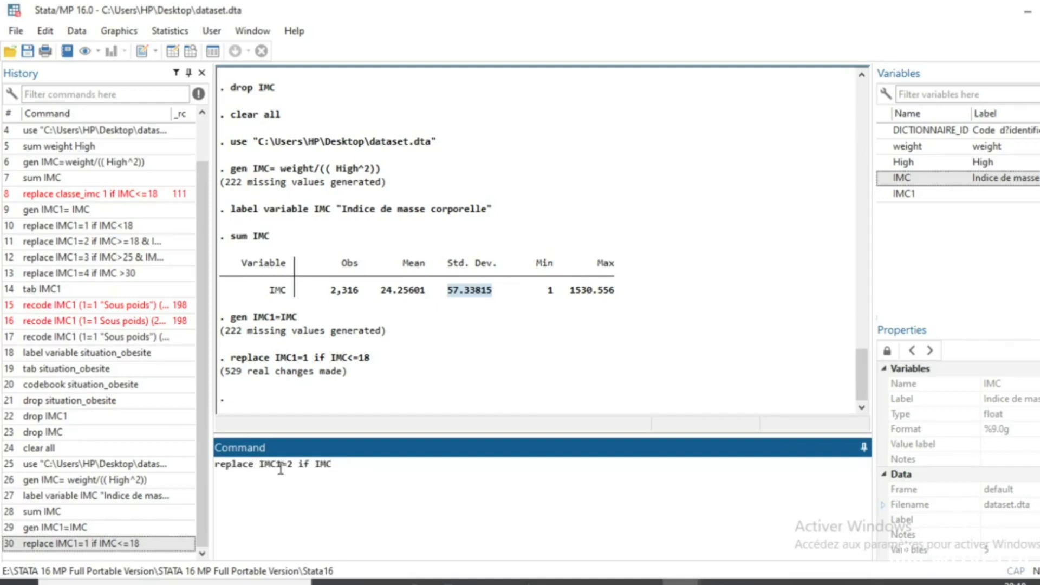
text(>18 & IMC)
text(<=25)
key(Return)
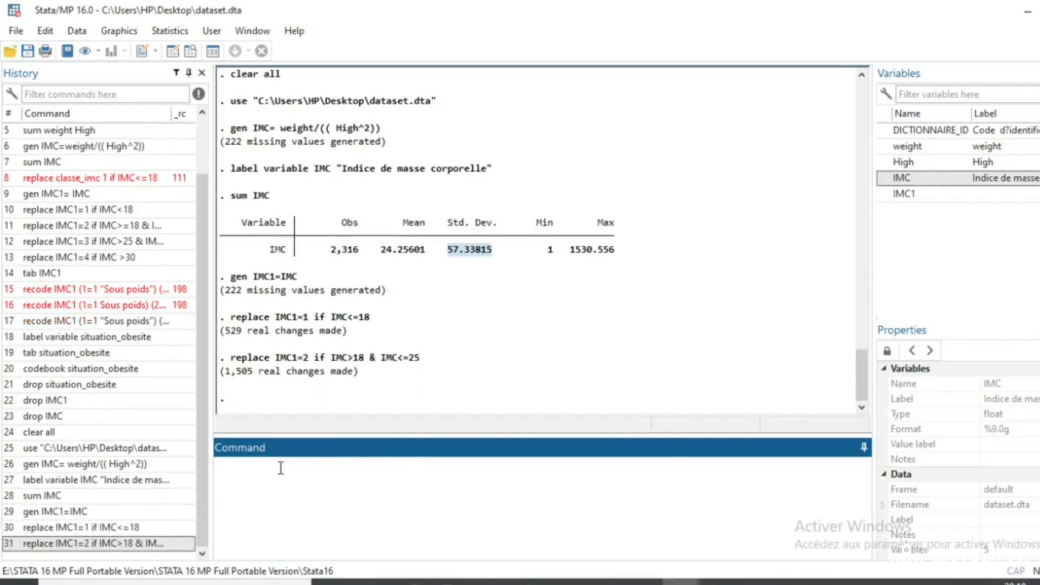
Replace IMC1 with 3 for observations where IMC>25 & IMC<=30.
text(replace IMC1=3 if IMC>25 & IMC>)
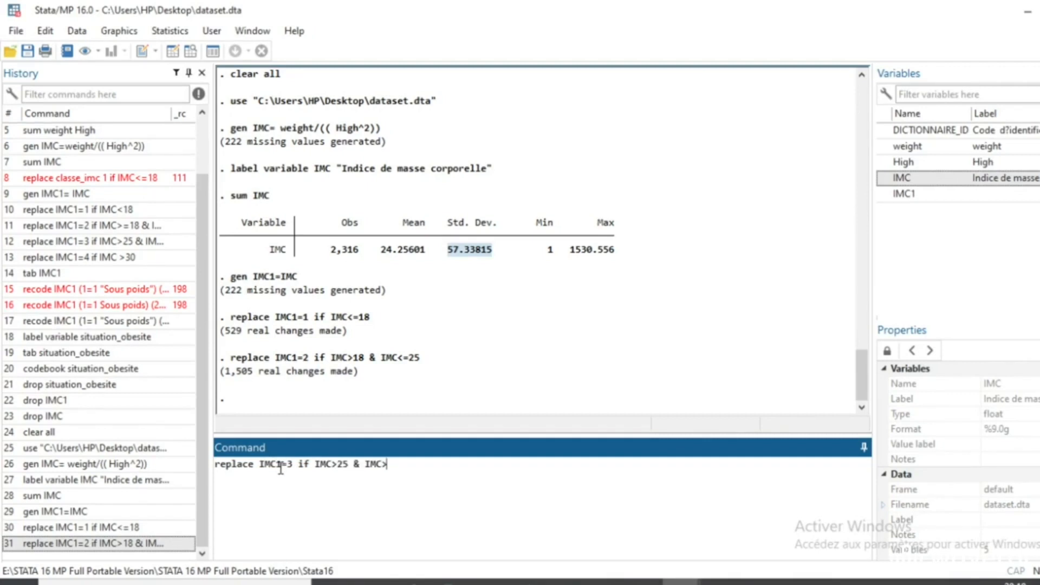
key(BackSpace)
text(<=30)
key(Return)
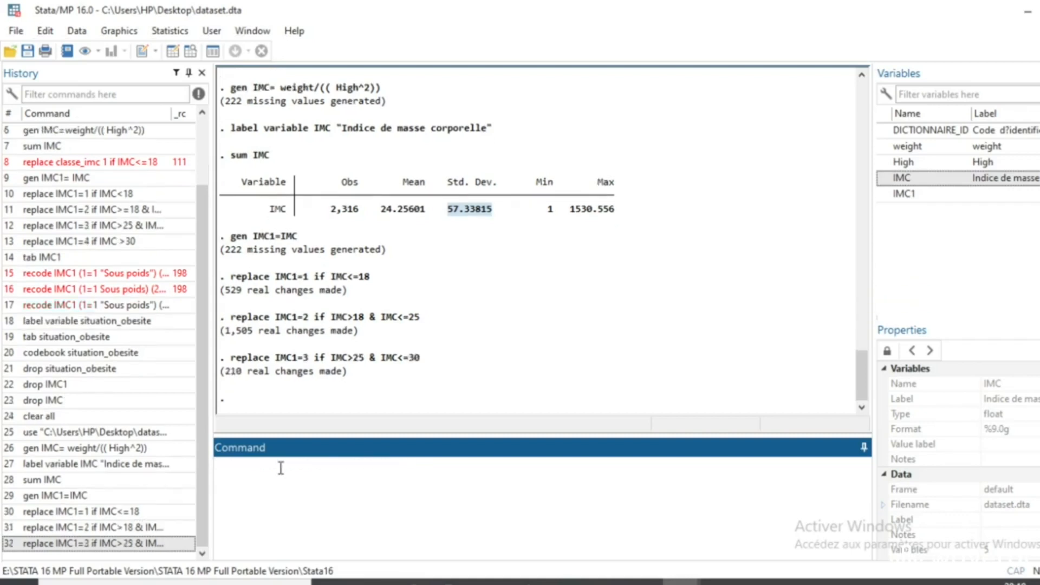
Replace IMC1 with 4 for observations where IMC>30.
text(replace IMC1=4 if IMC>3)
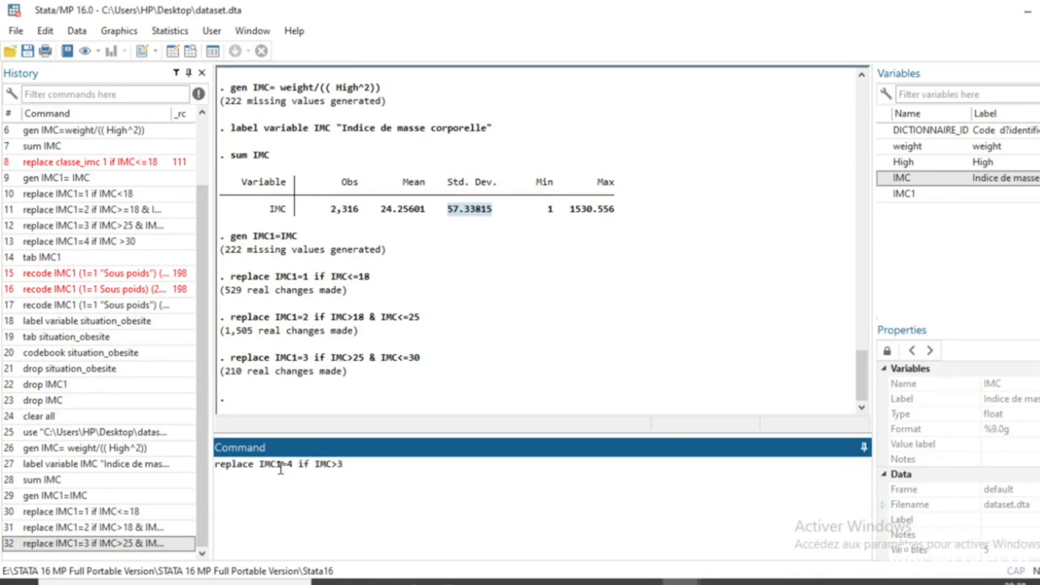
text(0)
key(Return)
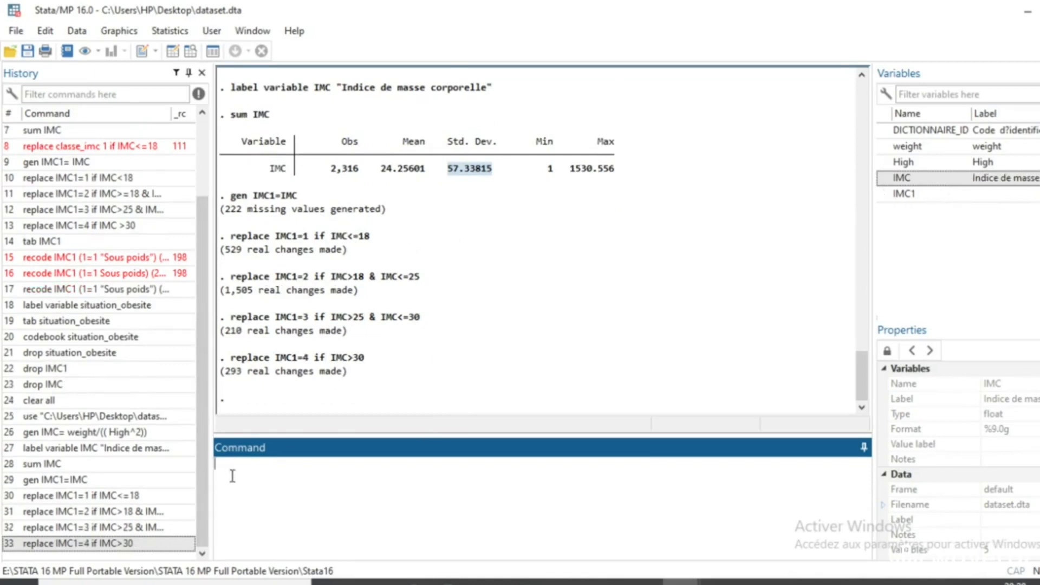
Tabulate IMC1 and examine the frequency of each class from 1 to 4.
text(tab)
double_click(935, 196)
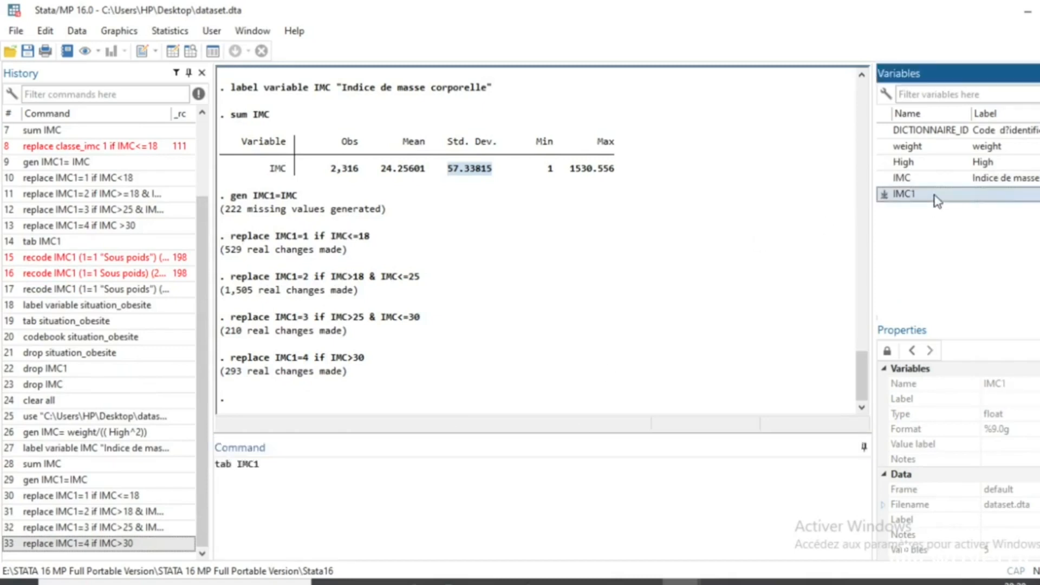
key(Return)
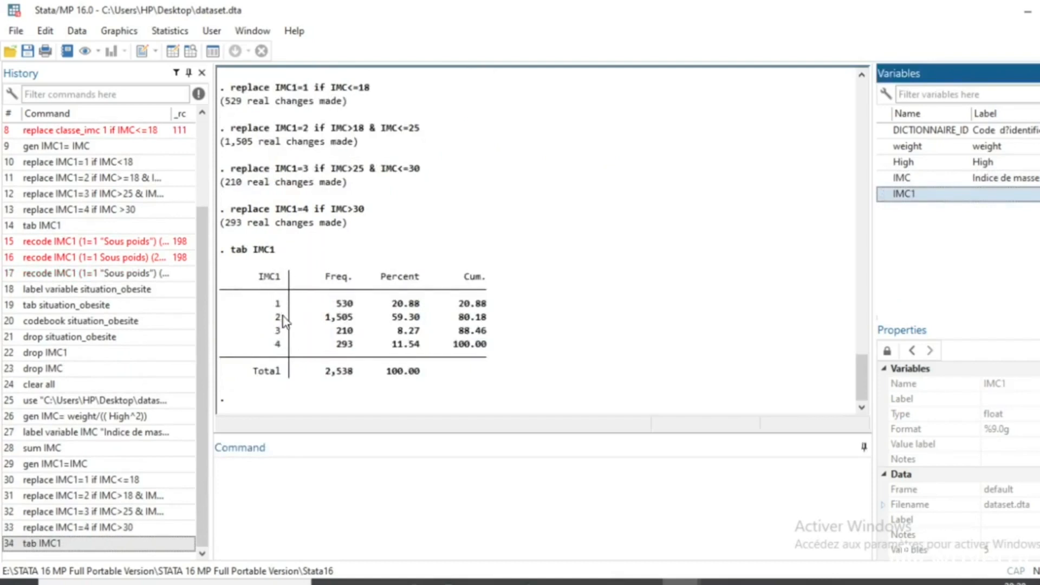
drag(339, 294, 397, 315)
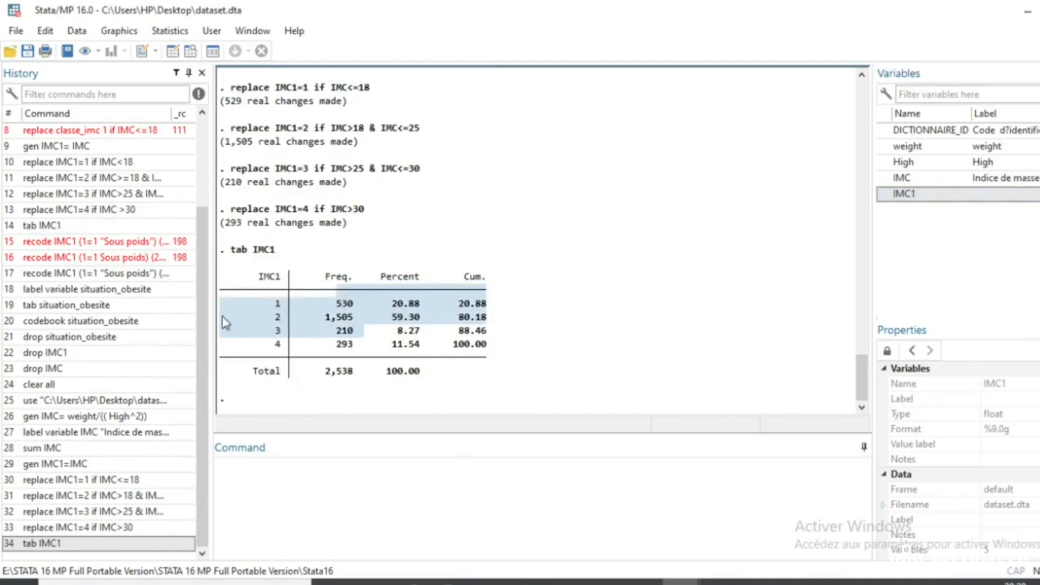
drag(266, 303, 504, 348)
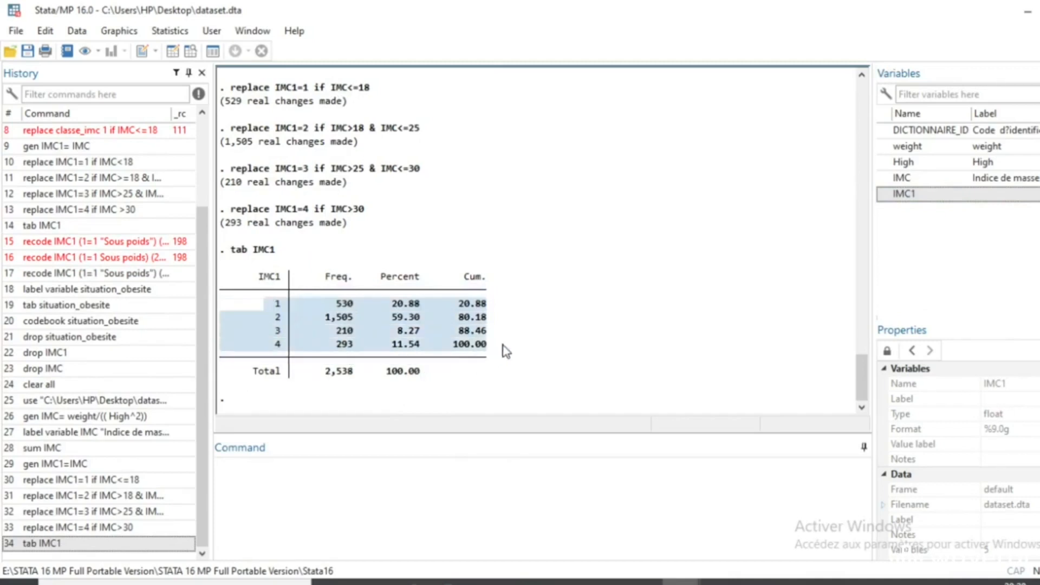
drag(255, 301, 351, 310)
click(274, 306)
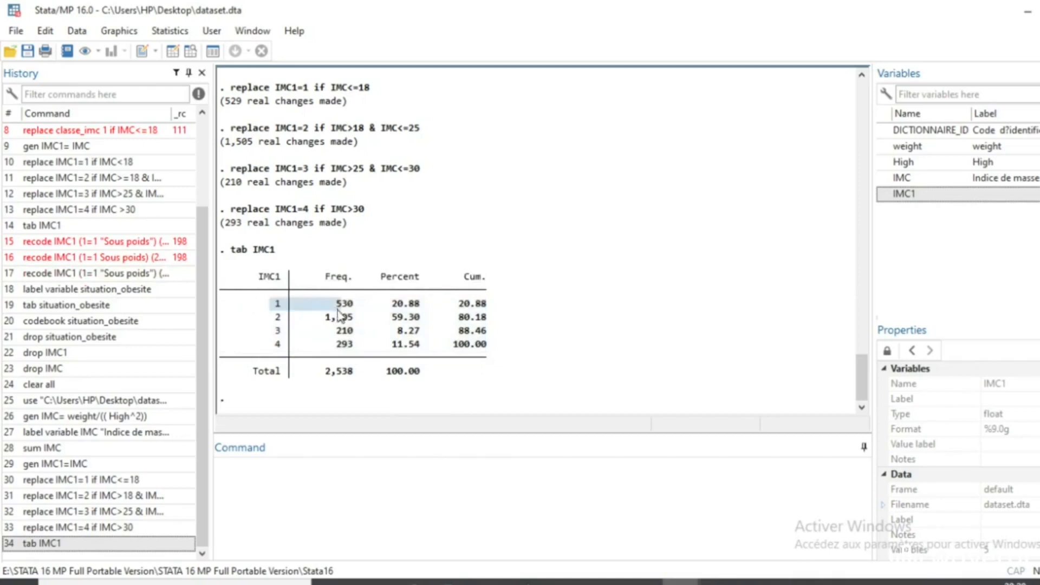
drag(271, 321, 355, 326)
drag(264, 331, 362, 343)
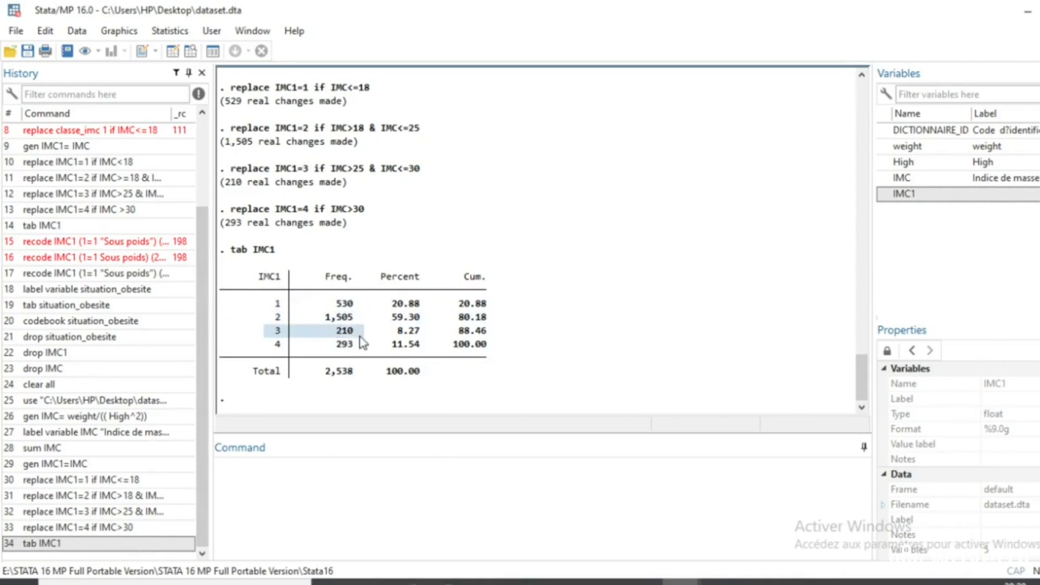
drag(263, 347, 364, 355)
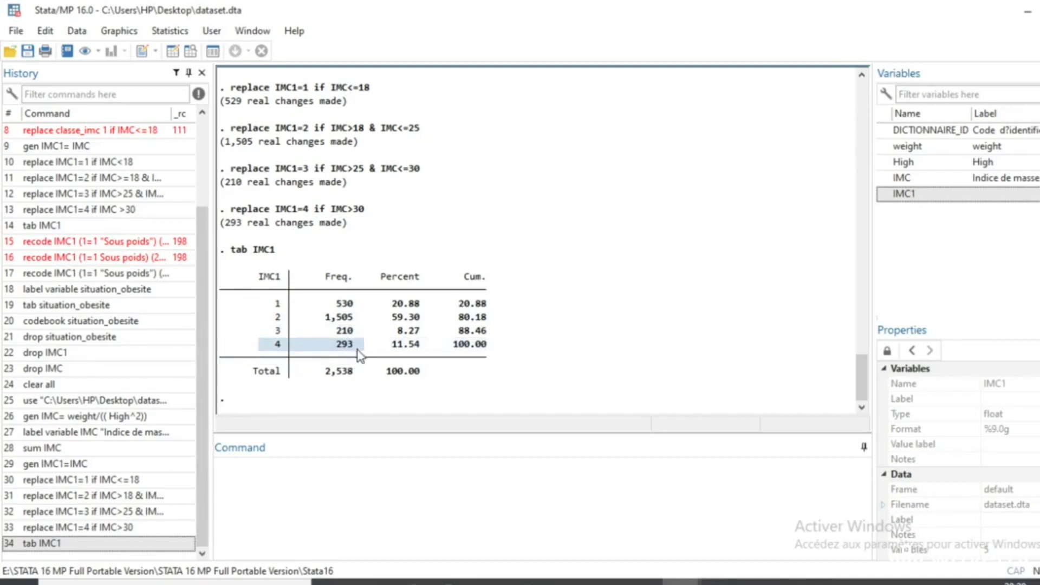
Write a recode command for IMC1 with the rules 1=1 "Sous poids", 2=2 "Normal", 3=3 "Surpoids" and 4=4 "Obésité".
click(239, 477)
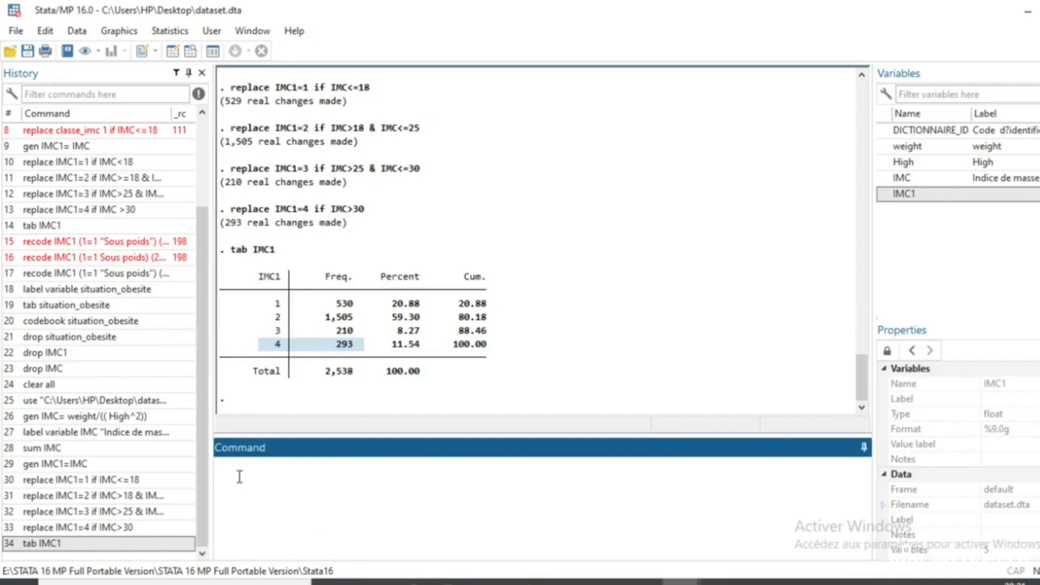
text(recode IMC1 (1=1 "Sous poids"))
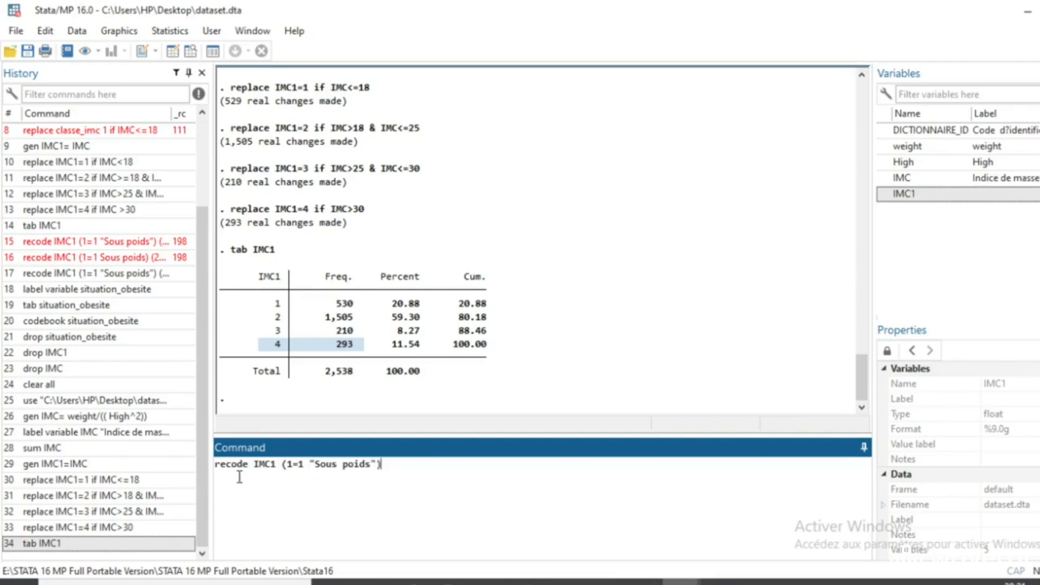
text( (2=2 "Normal") ()
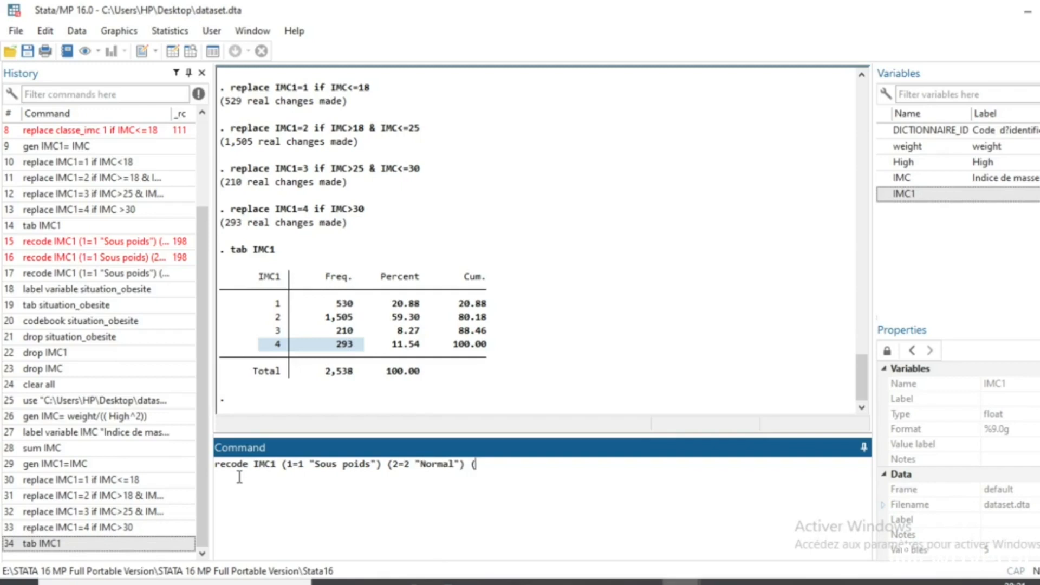
text(3=3 "Surpoids") (4)
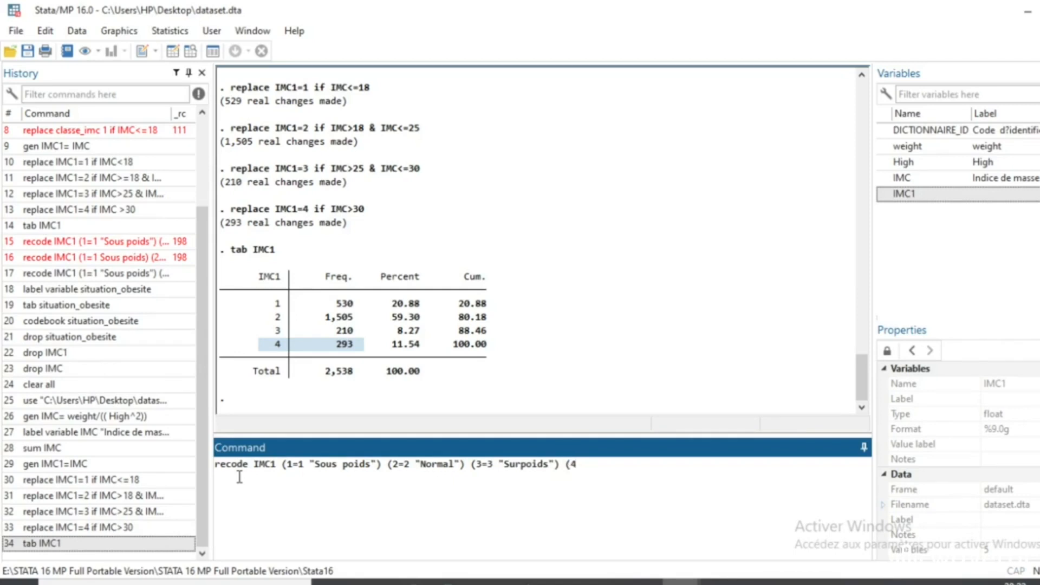
text(=)
text(4)
text( "Obésité)
text(")
text())
Add the generate option with the new variable name Situation_dobesite to the recode command and run it.
text(, ge)
text(nara)
key(BackSpace)
key(BackSpace)
key(BackSpace)
text(erate (Situation)
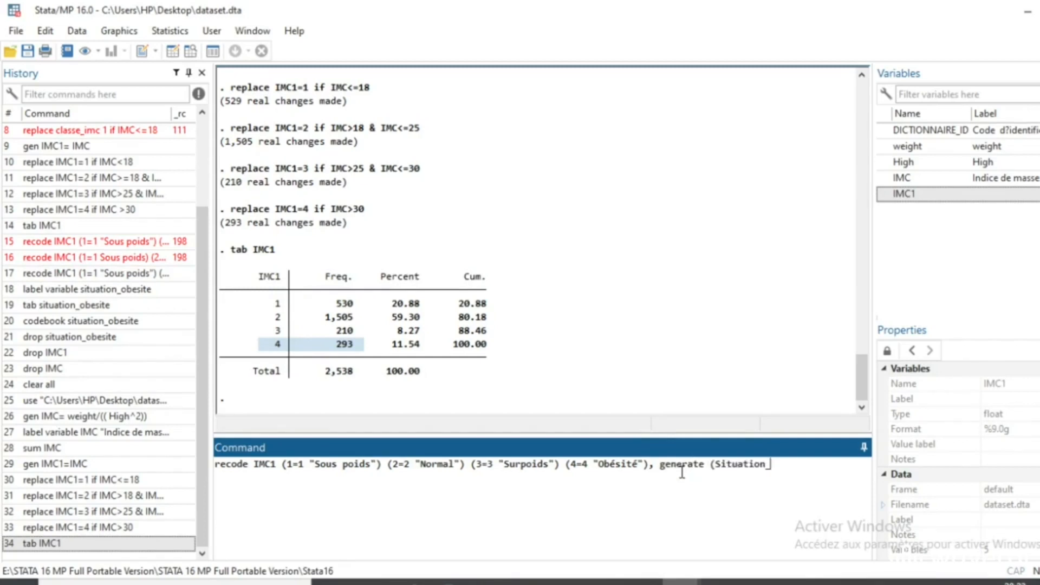
text(_dobesite=))
key(BackSpace)
key(BackSpace)
text())
key(Return)
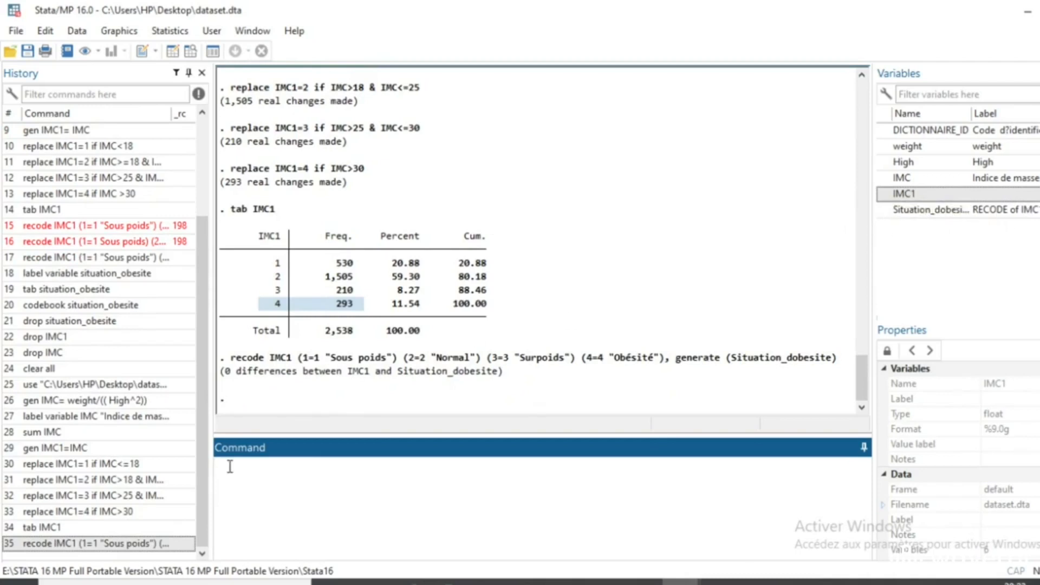
Run label variable on Situation_dobesite without any label text.
text(label variable)
click(942, 211)
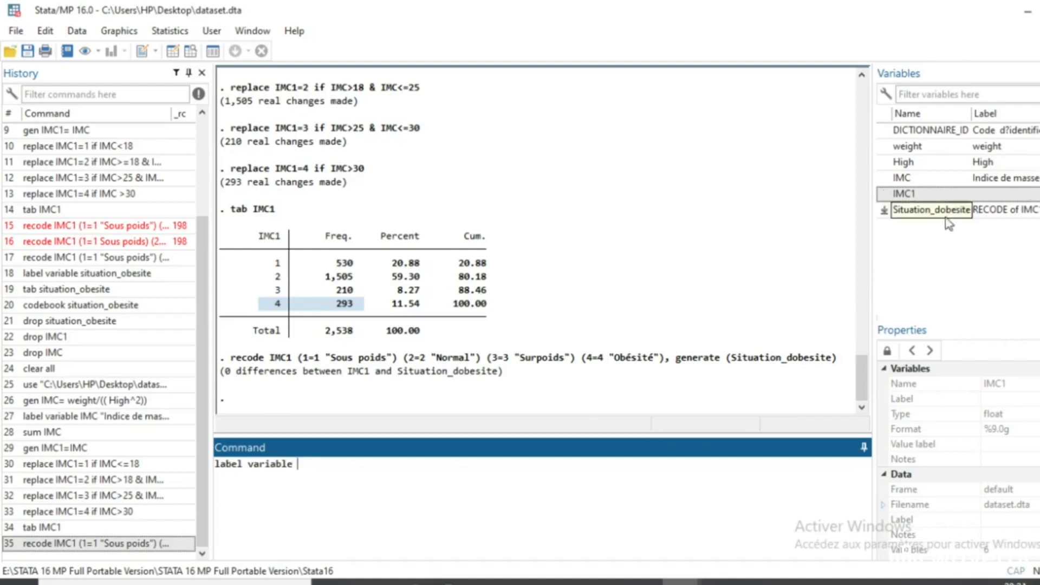
double_click(942, 211)
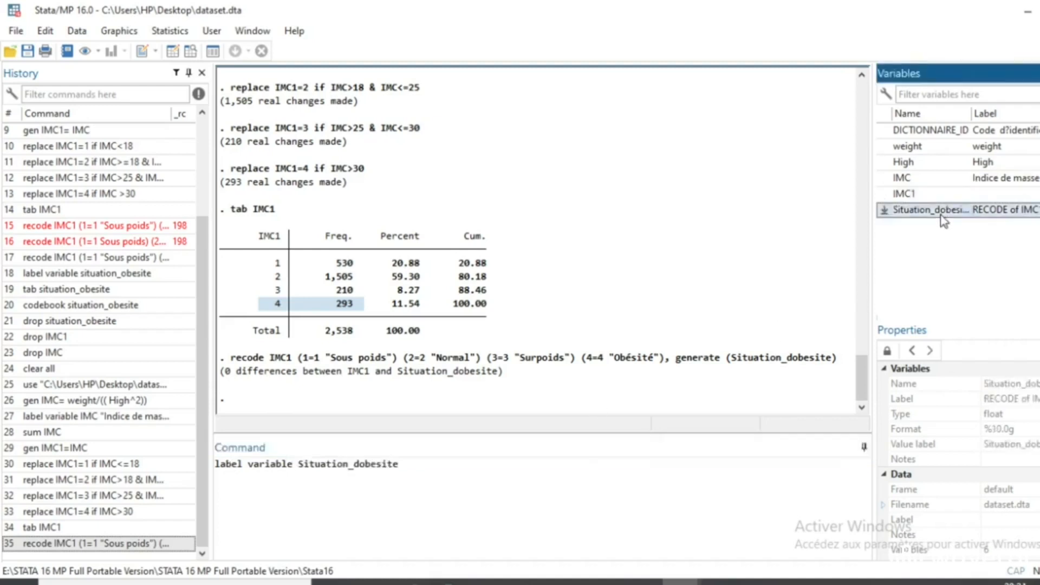
click(414, 471)
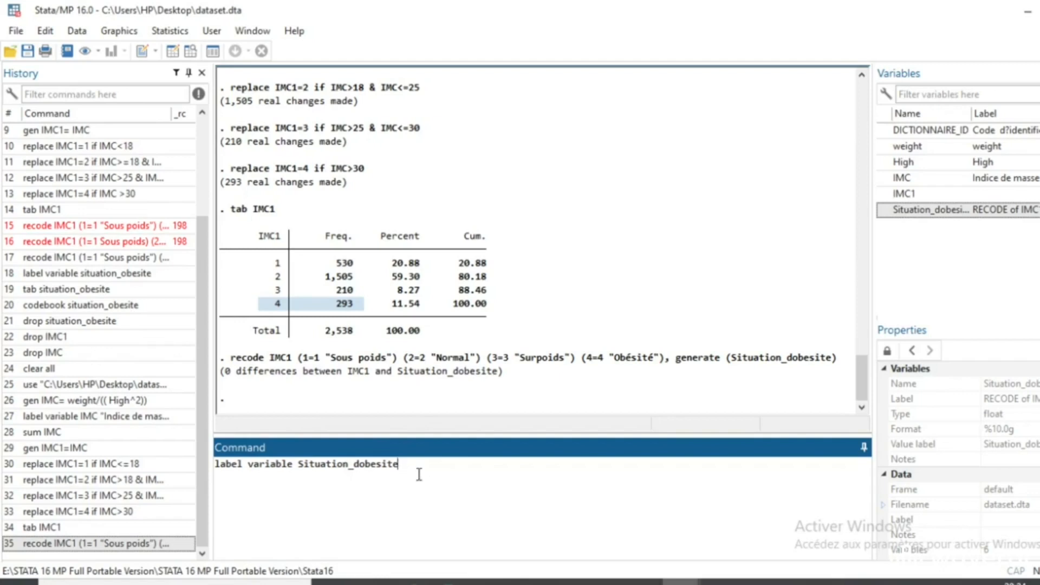
key(Return)
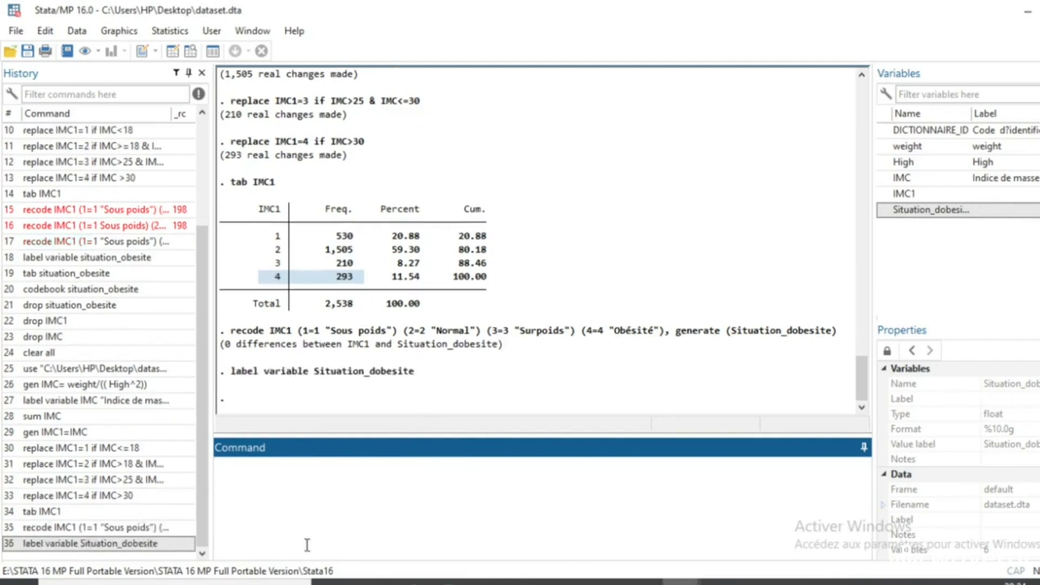
Tabulate Situation_dobesite and examine the frequencies of its labelled categories.
text(tab)
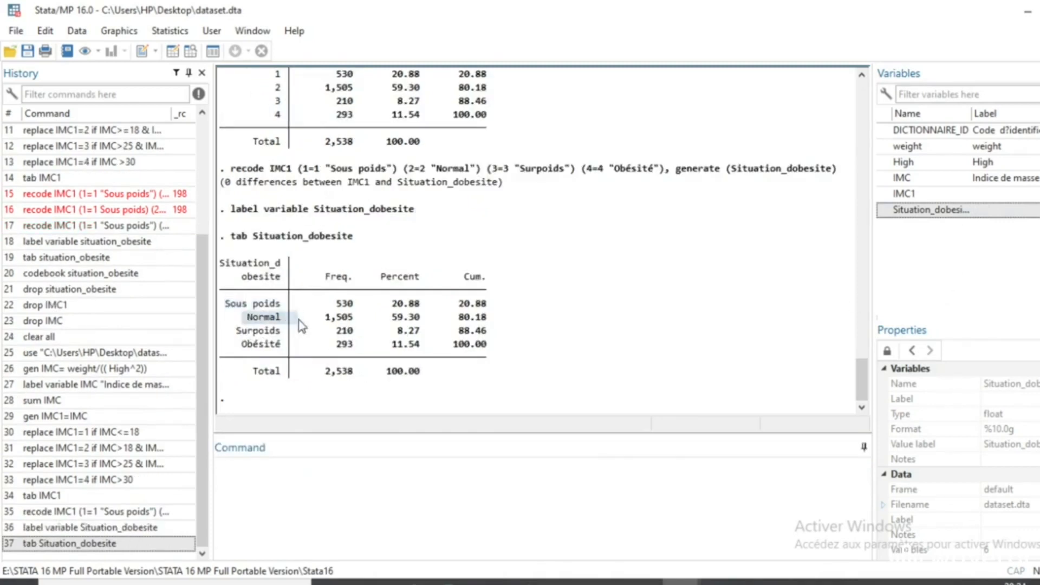
drag(231, 346, 337, 347)
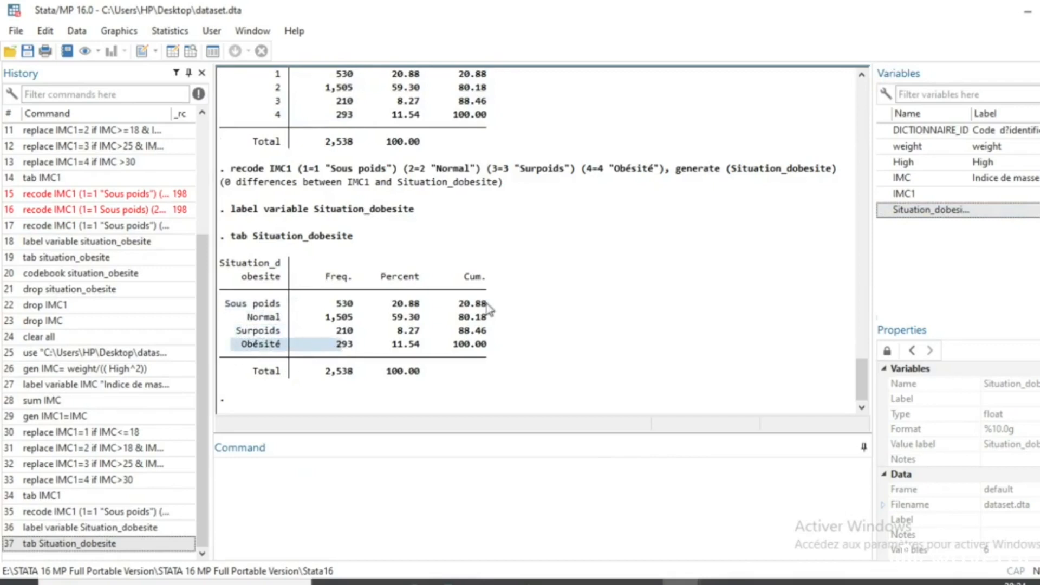